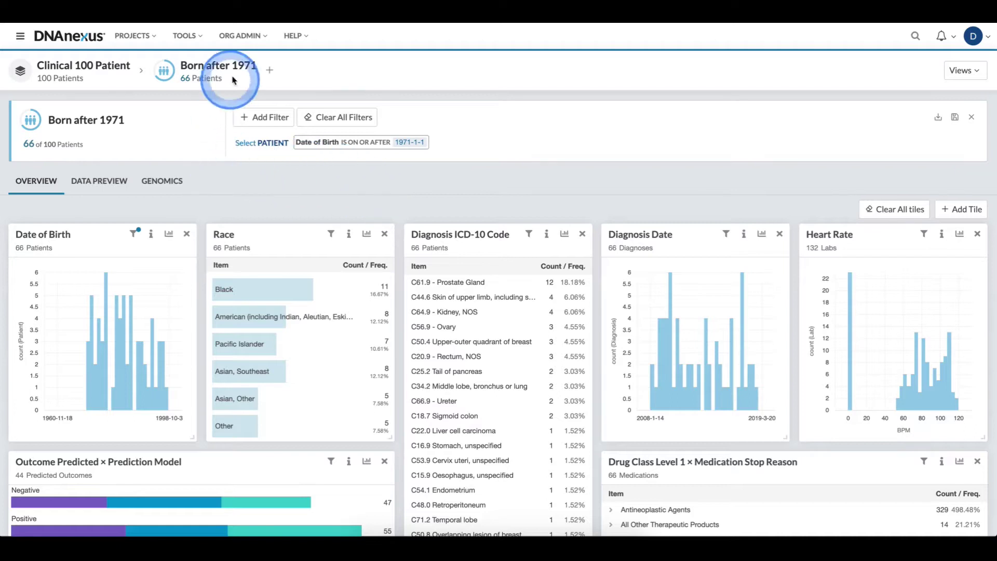
# Add a new unfiltered 100-patient cohort for comparison and toggle cohorts in the Date of Birth legend
pyautogui.click(270, 71)
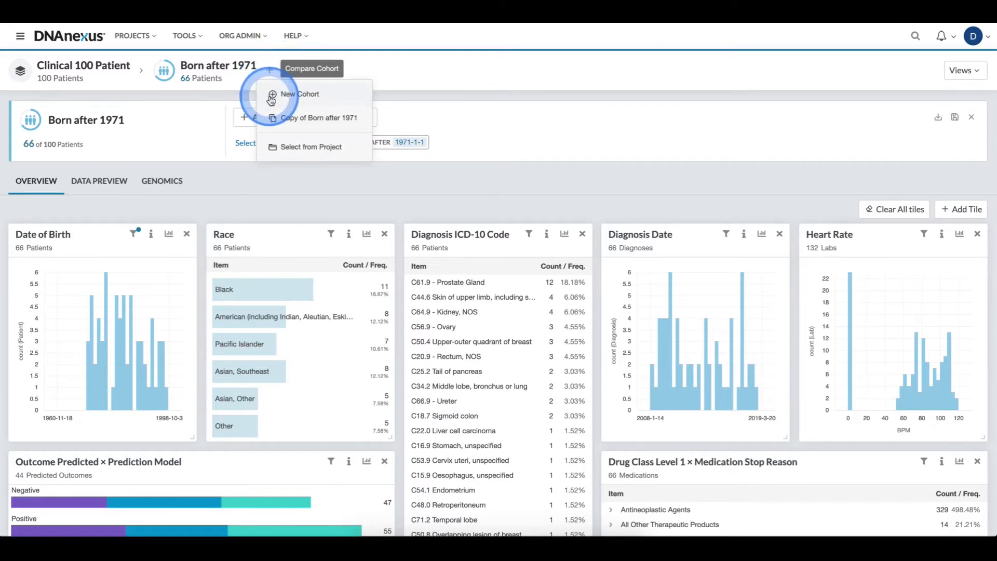
pyautogui.click(306, 95)
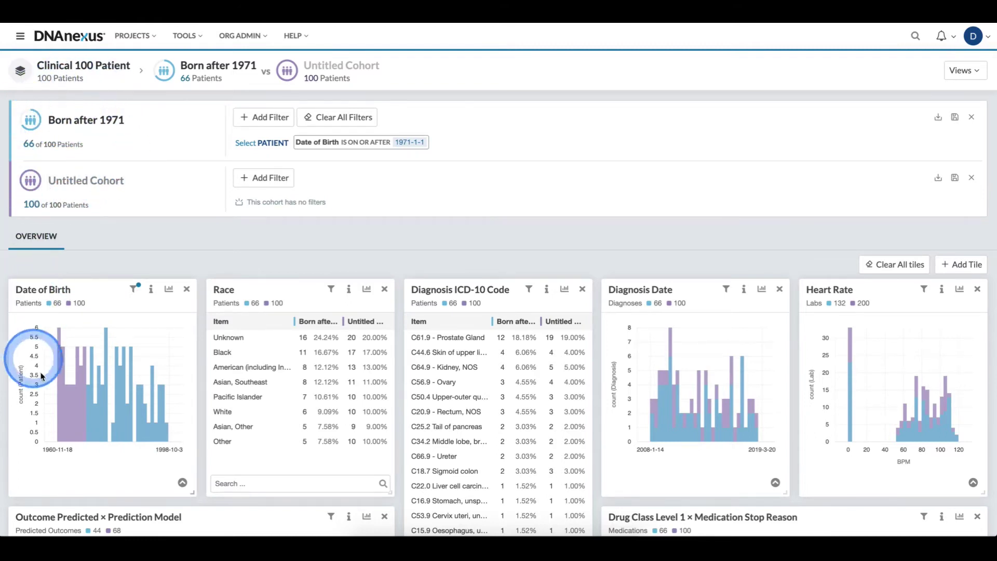
pyautogui.click(183, 483)
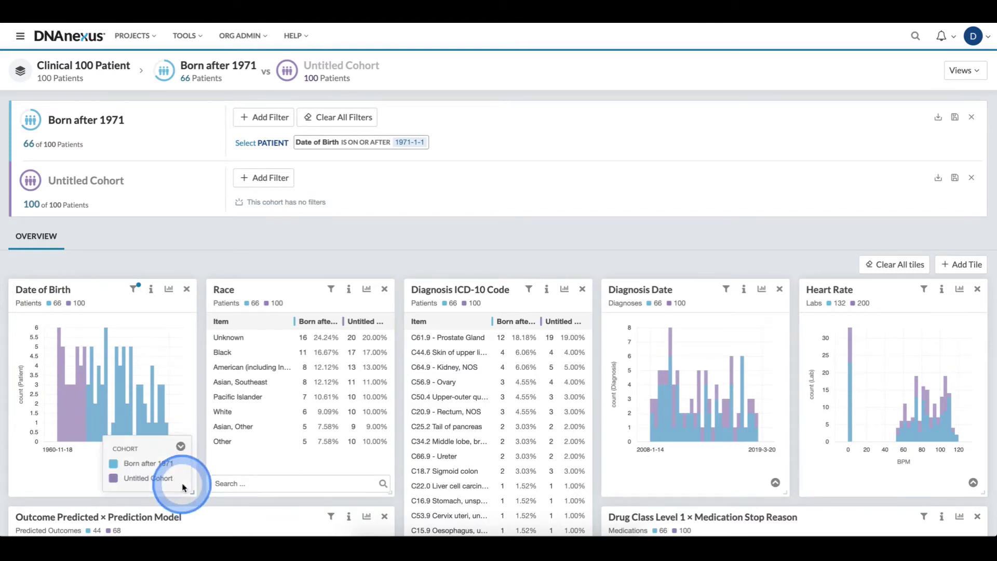
pyautogui.click(151, 478)
pyautogui.click(148, 467)
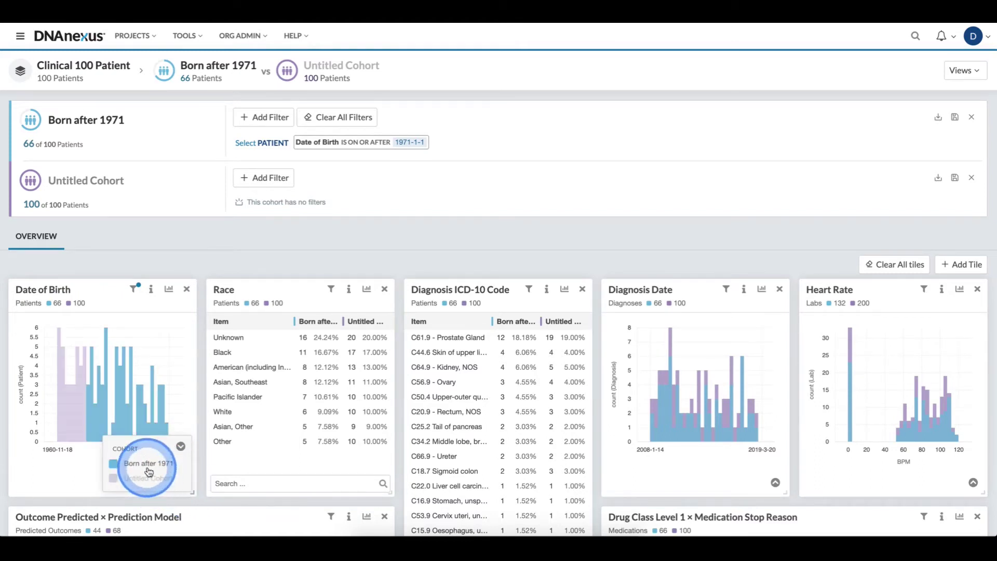
pyautogui.click(179, 446)
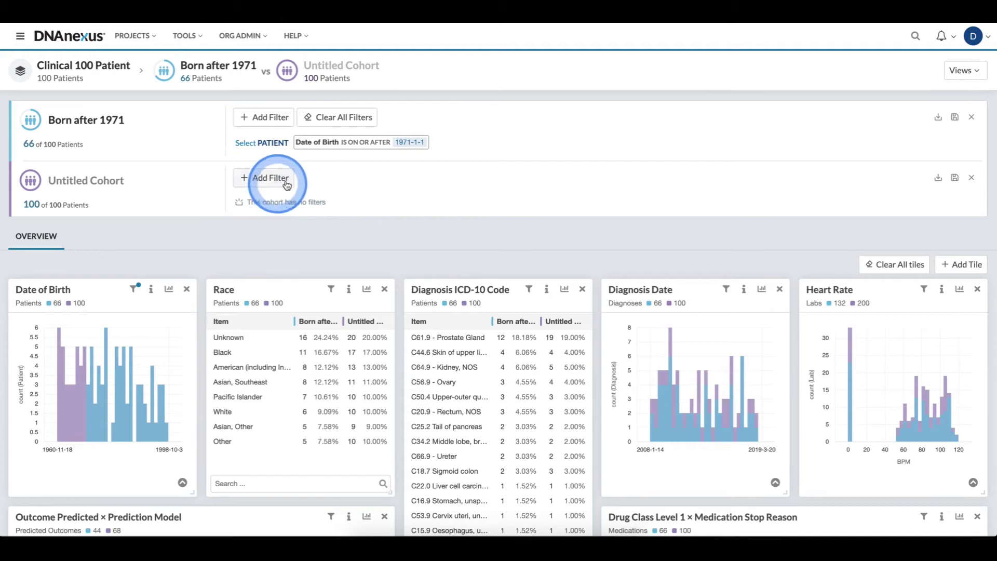
# Filter the Untitled Cohort to Entry Date IS AFTER 2010-01-01, leaving 77 patients
pyautogui.click(240, 178)
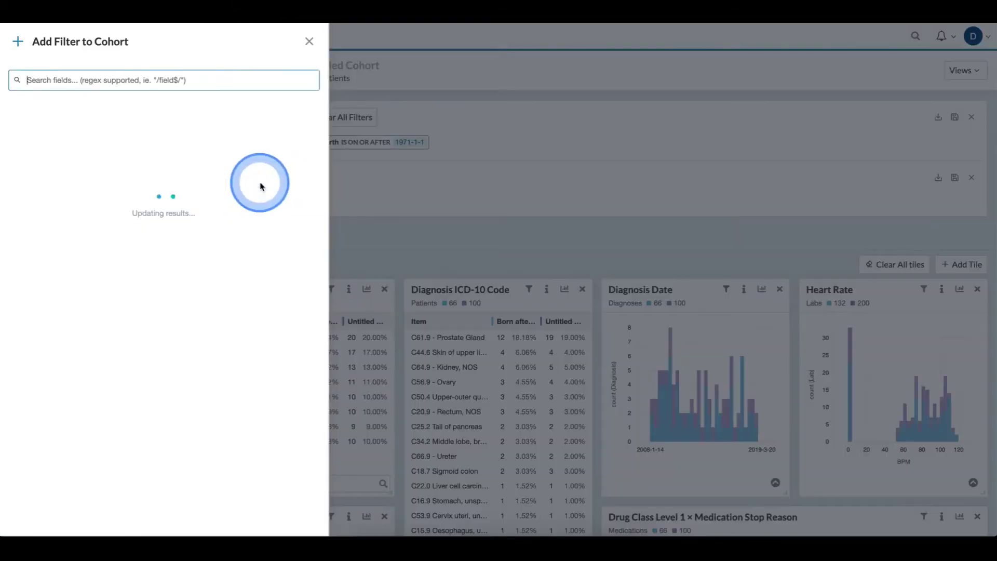
pyautogui.click(16, 134)
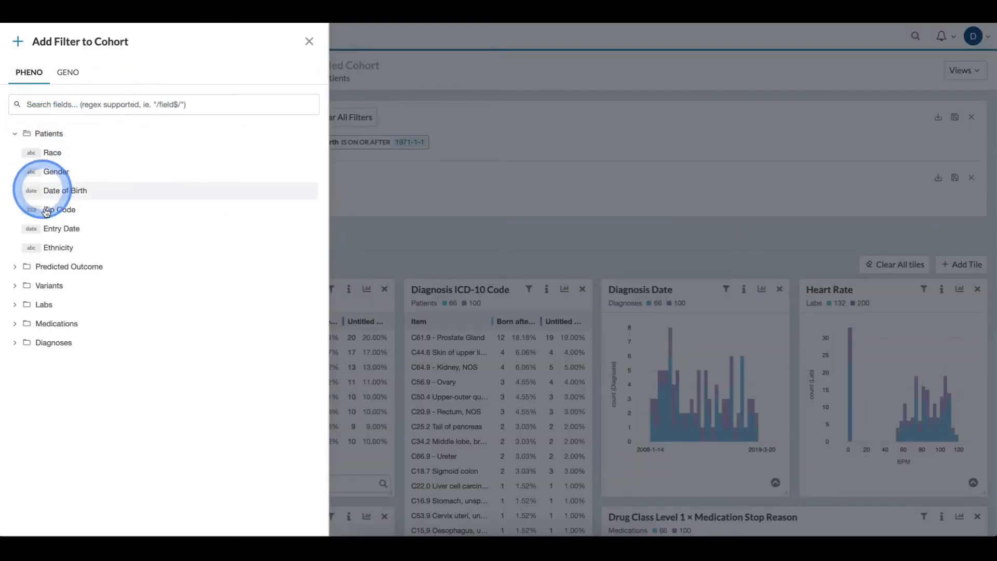
pyautogui.click(61, 235)
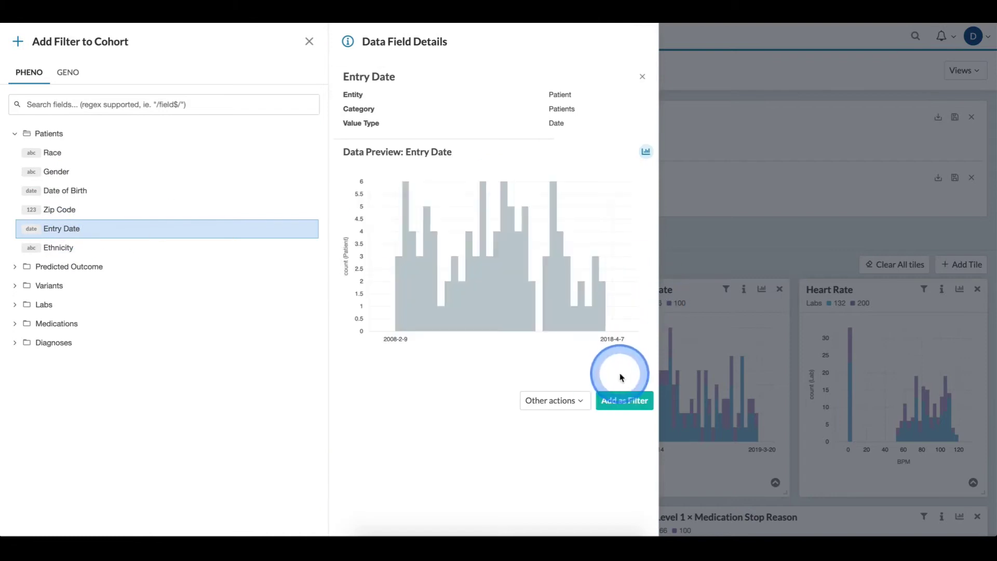
pyautogui.click(622, 403)
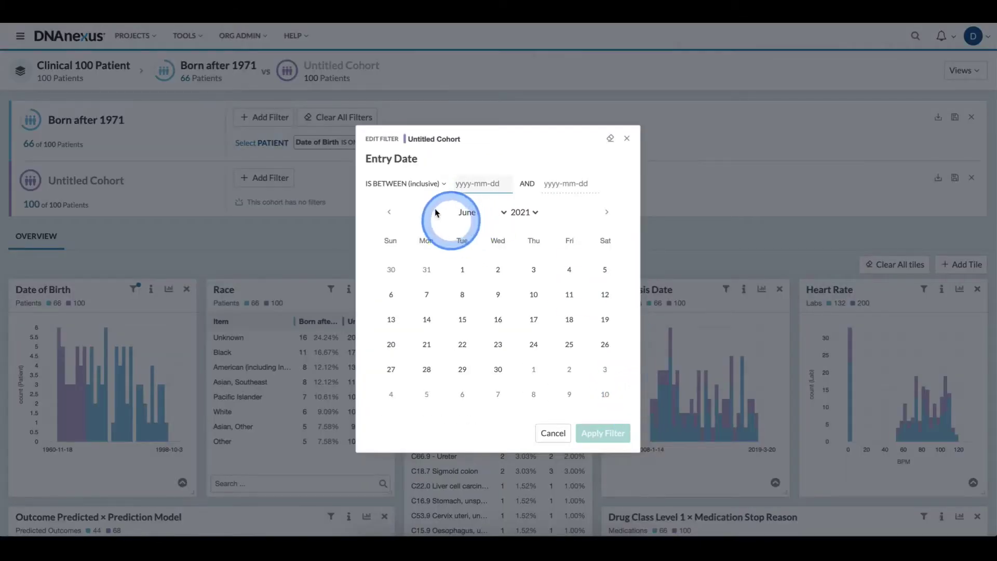
pyautogui.click(402, 184)
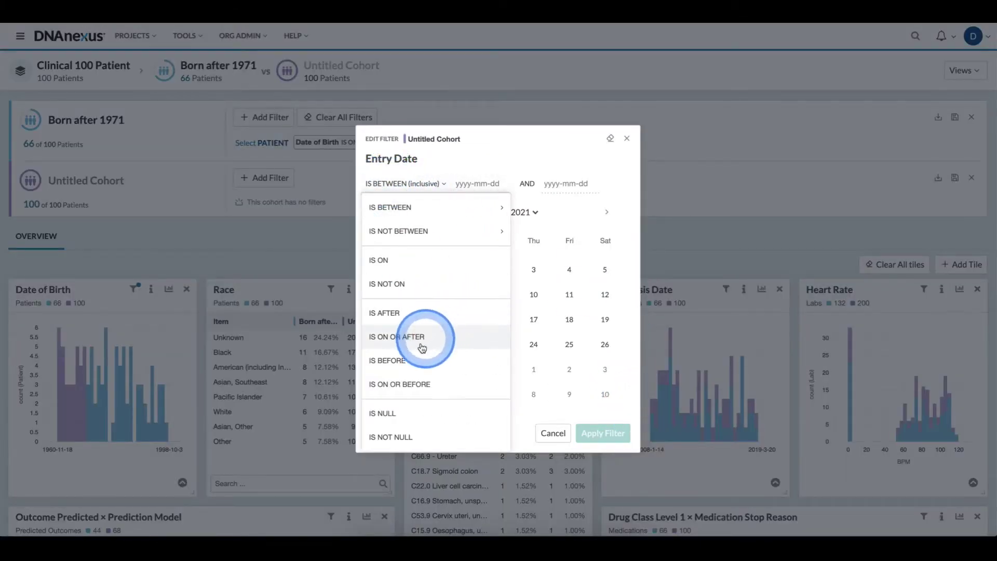
pyautogui.click(413, 324)
pyautogui.click(423, 185)
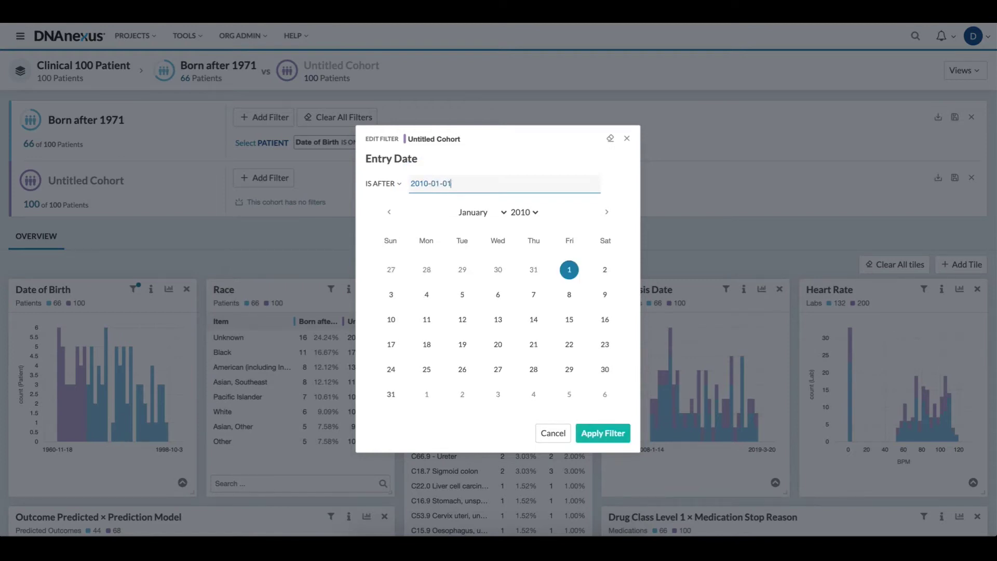
pyautogui.click(623, 435)
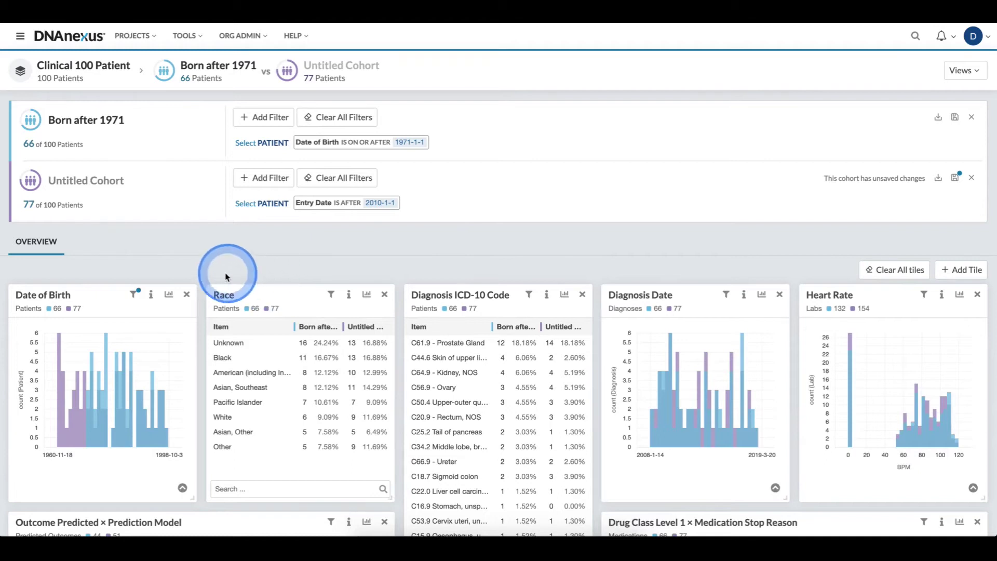
# Discard the unsaved Untitled Cohort comparison, leaving Born after 1971 with 66 patients
pyautogui.click(972, 179)
pyautogui.click(583, 144)
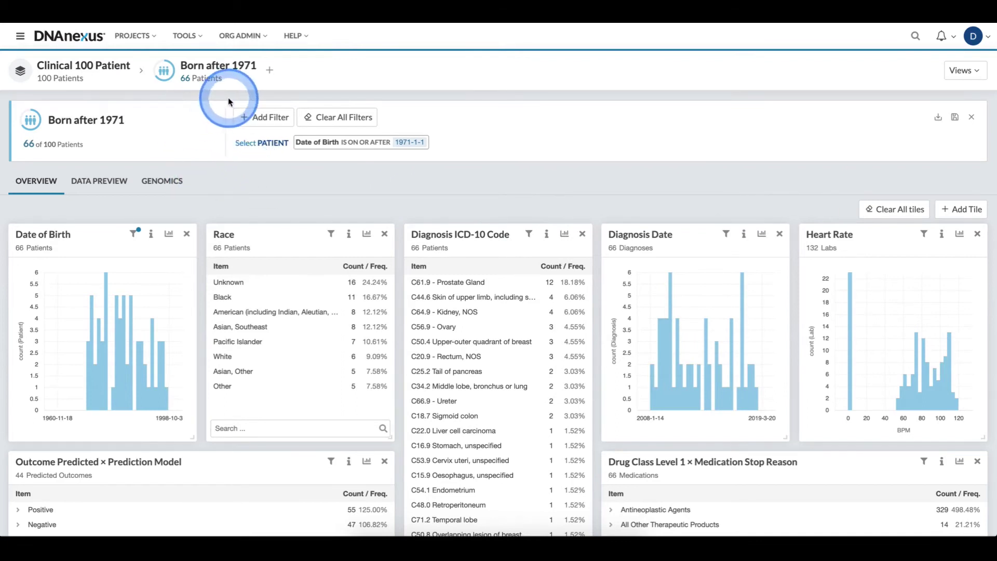
pyautogui.click(270, 71)
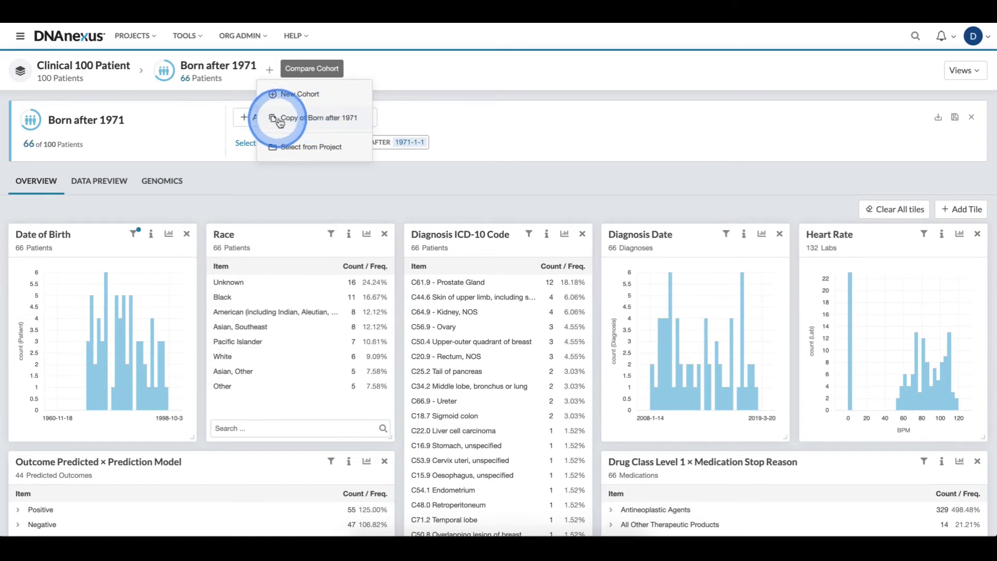
pyautogui.click(299, 123)
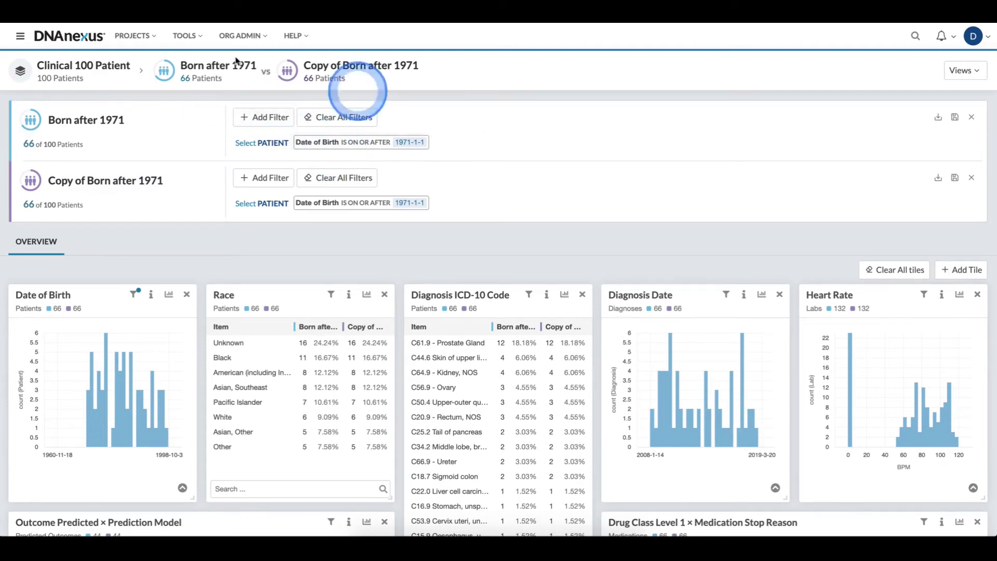
pyautogui.moveTo(409, 205)
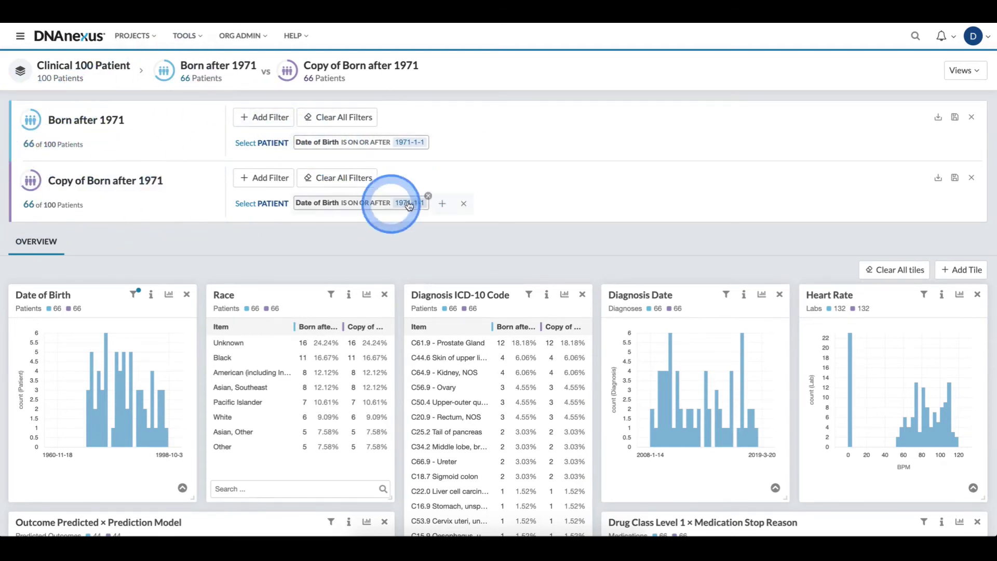
pyautogui.click(372, 206)
pyautogui.click(393, 183)
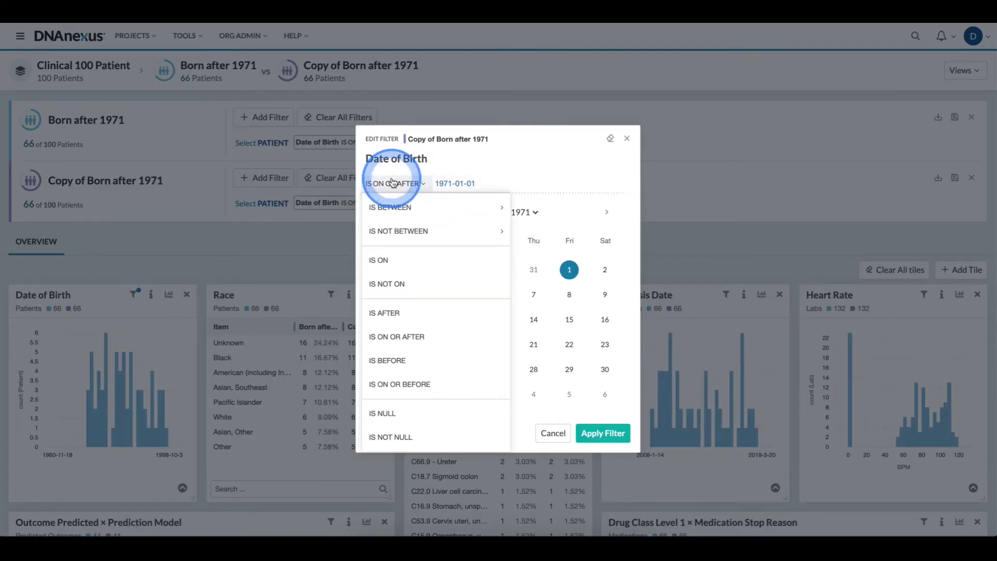
pyautogui.click(413, 369)
pyautogui.click(603, 433)
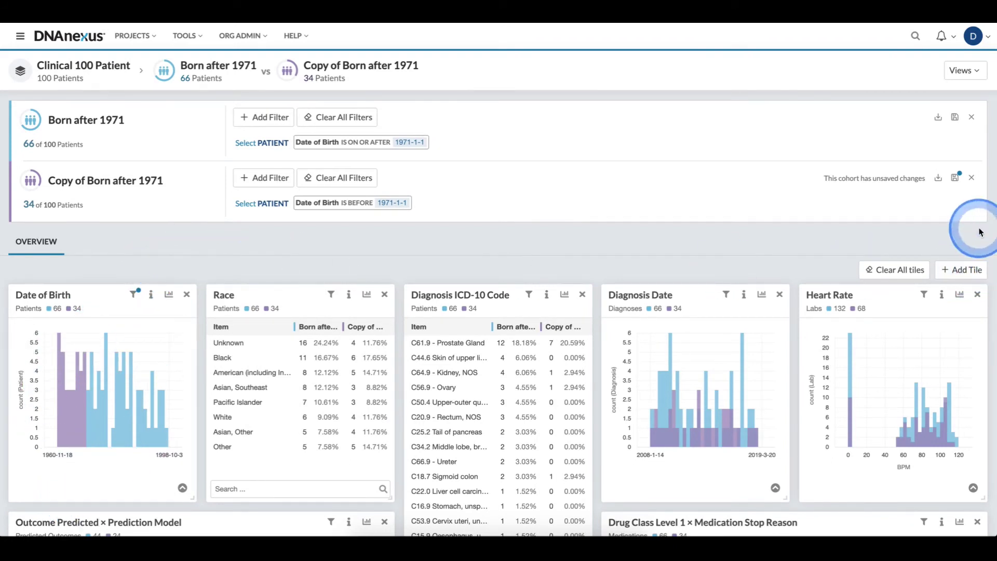
# Discard the unsaved Copy of Born after 1971 comparison cohort
pyautogui.click(972, 178)
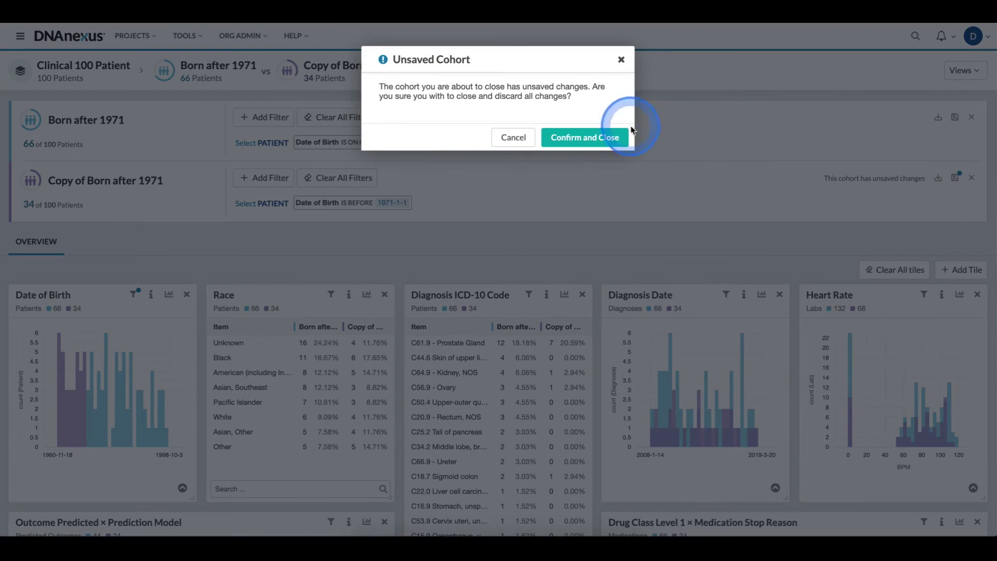
pyautogui.click(603, 141)
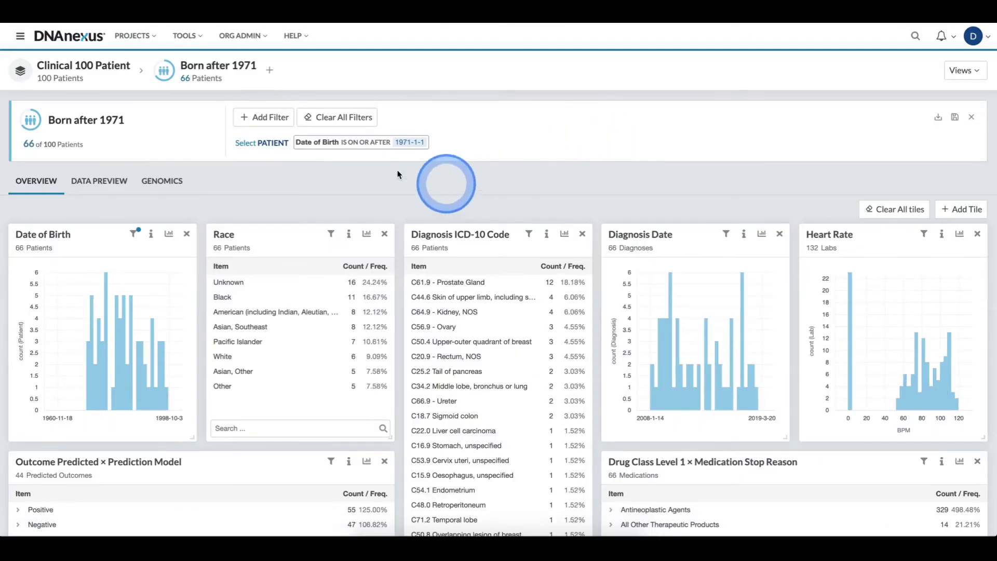
pyautogui.click(269, 70)
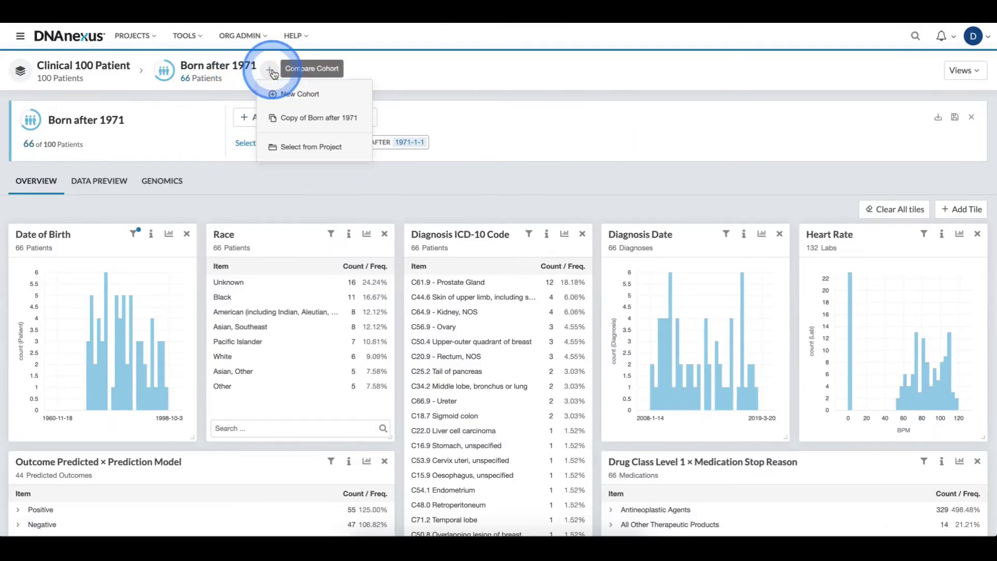
# Load the saved project cohort 'Born after 1971 with med with valid hr and race' from the user subfolder
pyautogui.click(281, 148)
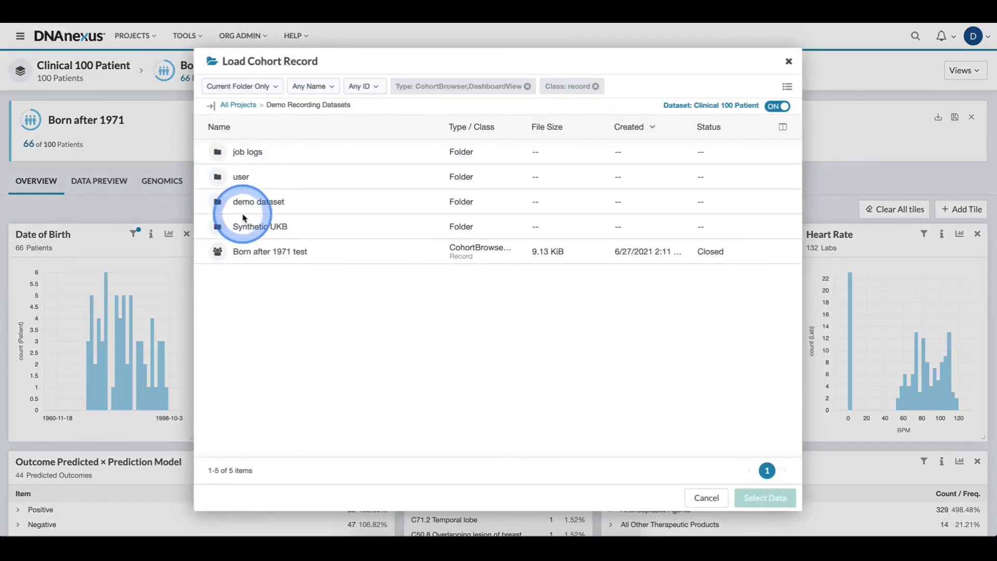
pyautogui.click(241, 178)
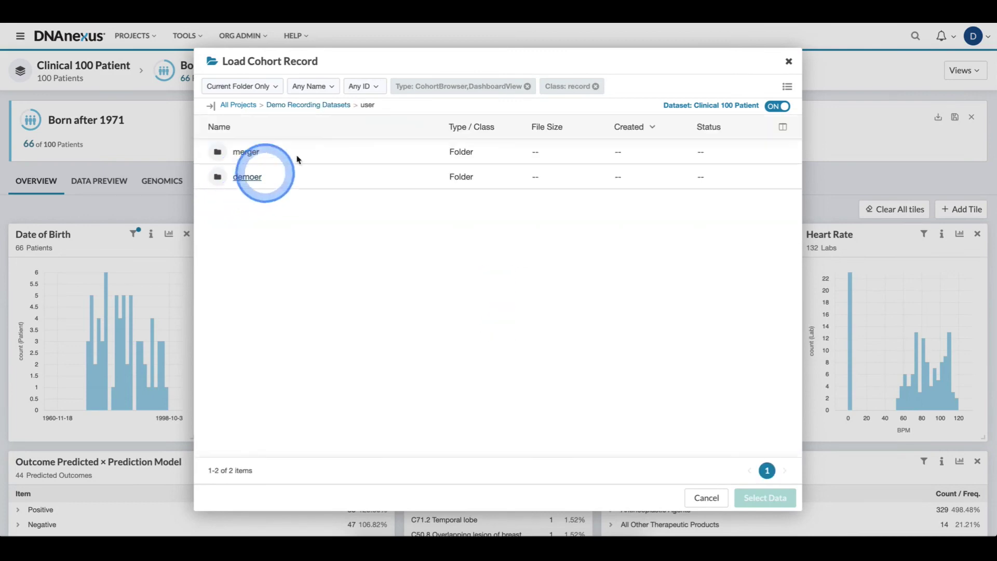
pyautogui.click(246, 177)
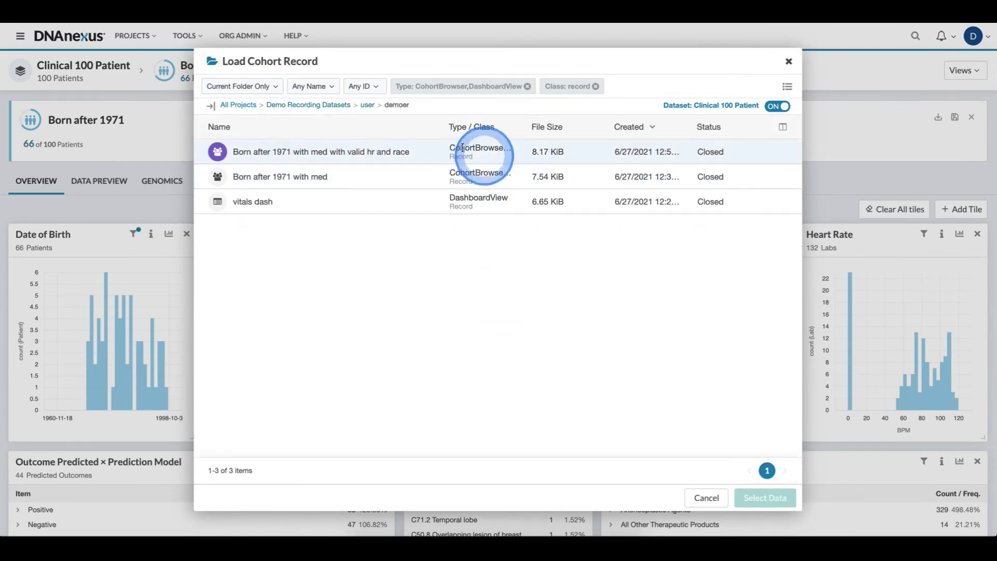
pyautogui.click(311, 151)
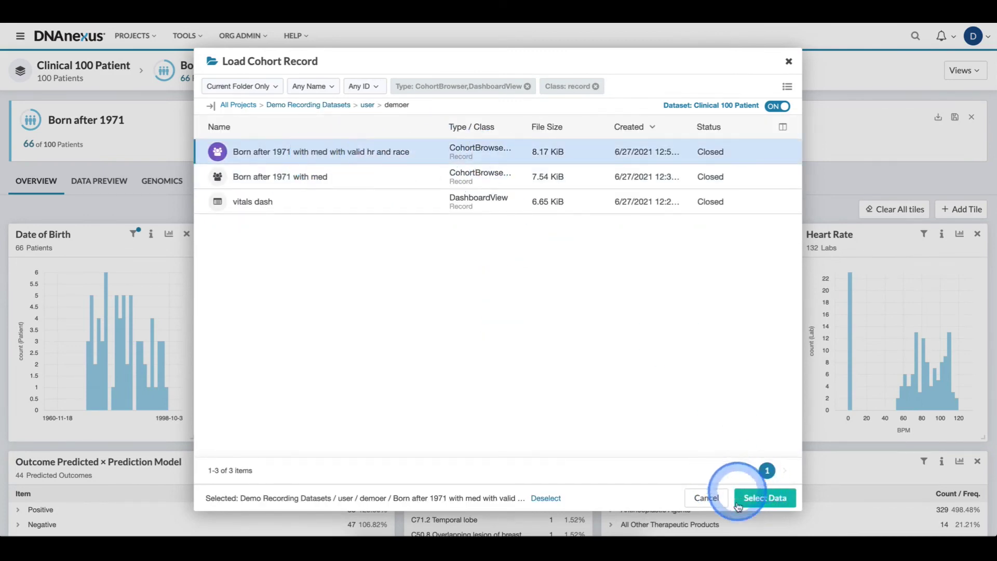
pyautogui.click(766, 498)
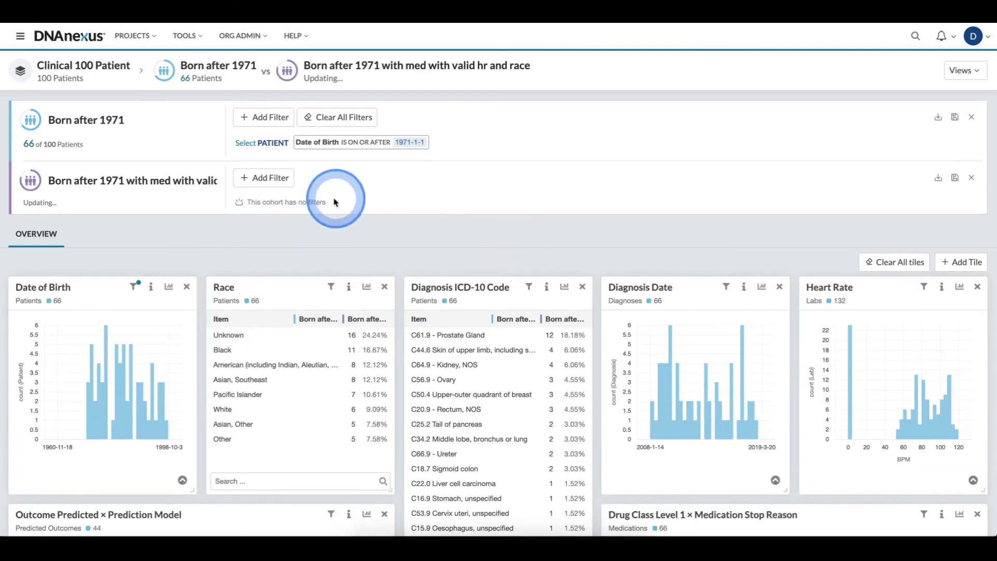